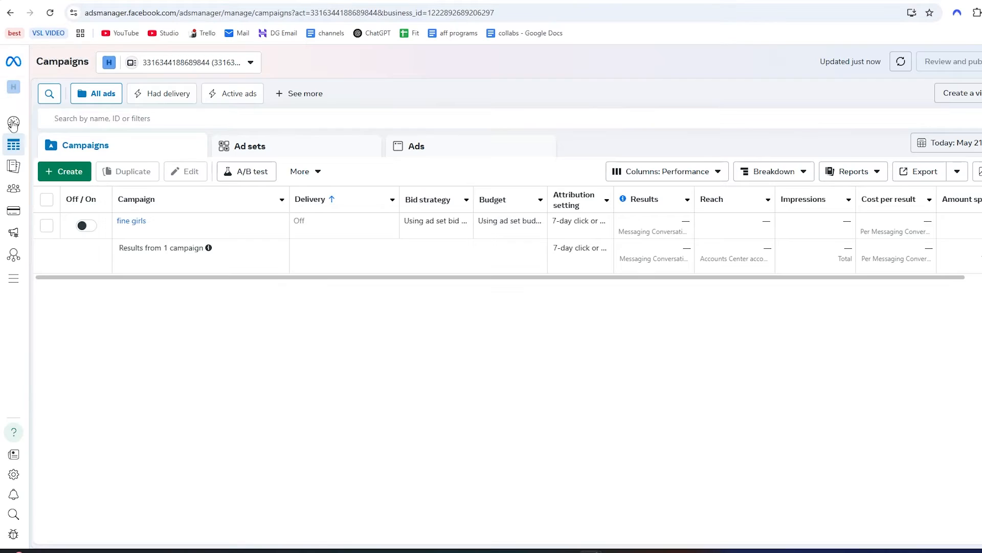
# - Open Events Manager from the full list of Meta business tools
pyautogui.moveTo(14, 254)
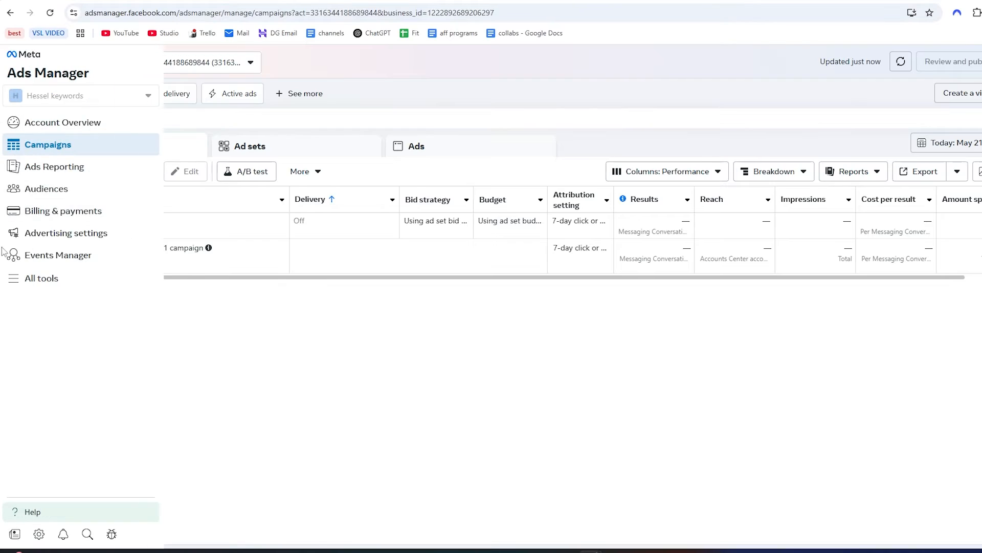
pyautogui.click(47, 280)
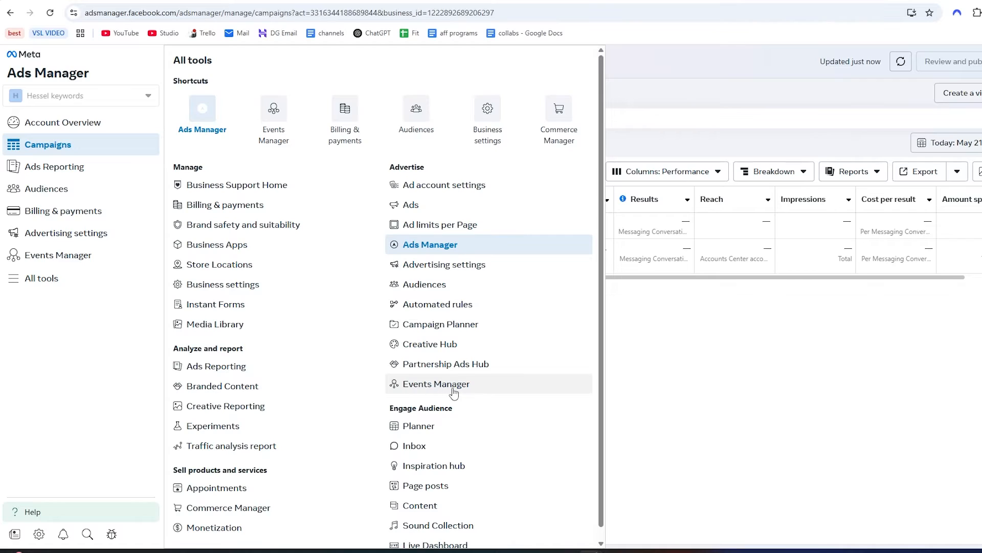
pyautogui.click(421, 388)
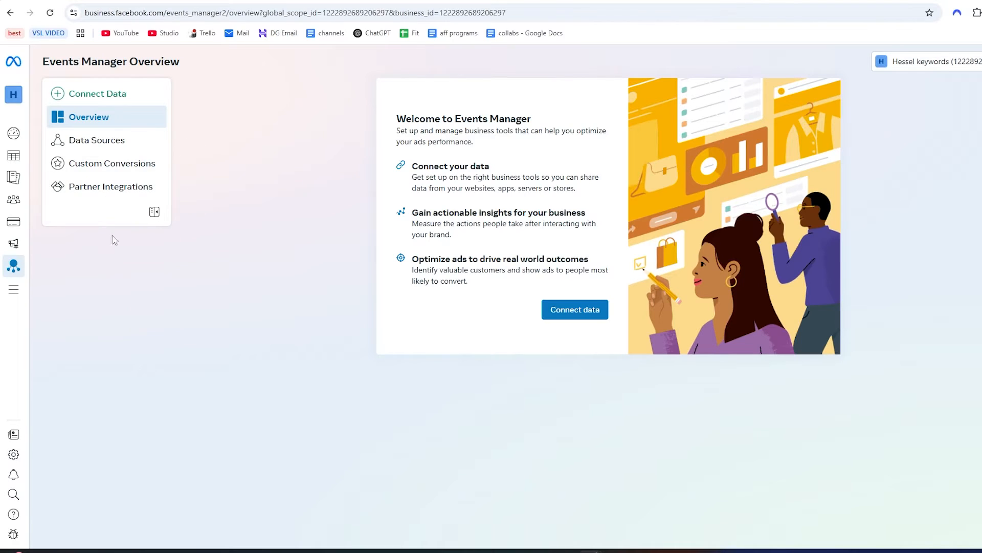
# - Connect a new Web data source and create its dataset with the name "Test Data Set"
pyautogui.click(72, 94)
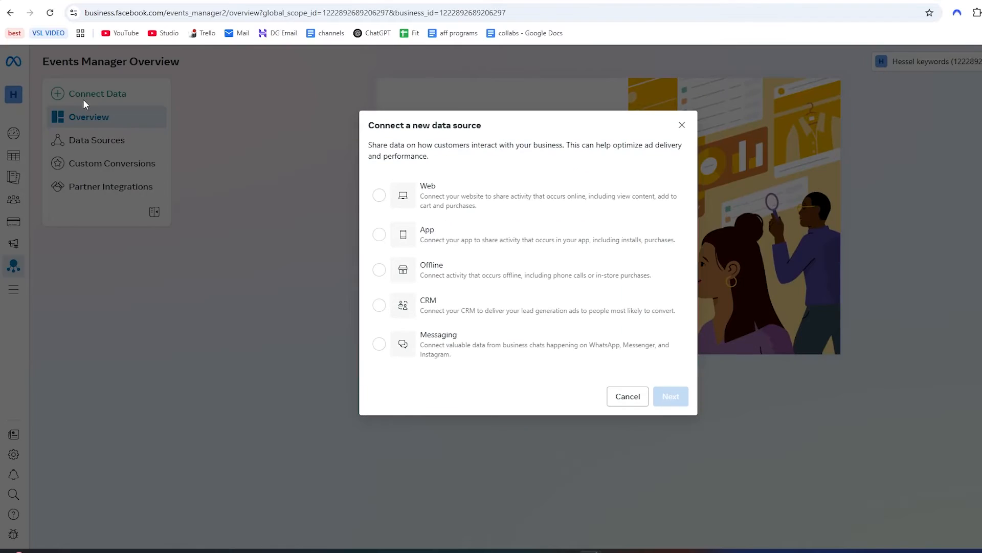
pyautogui.click(378, 195)
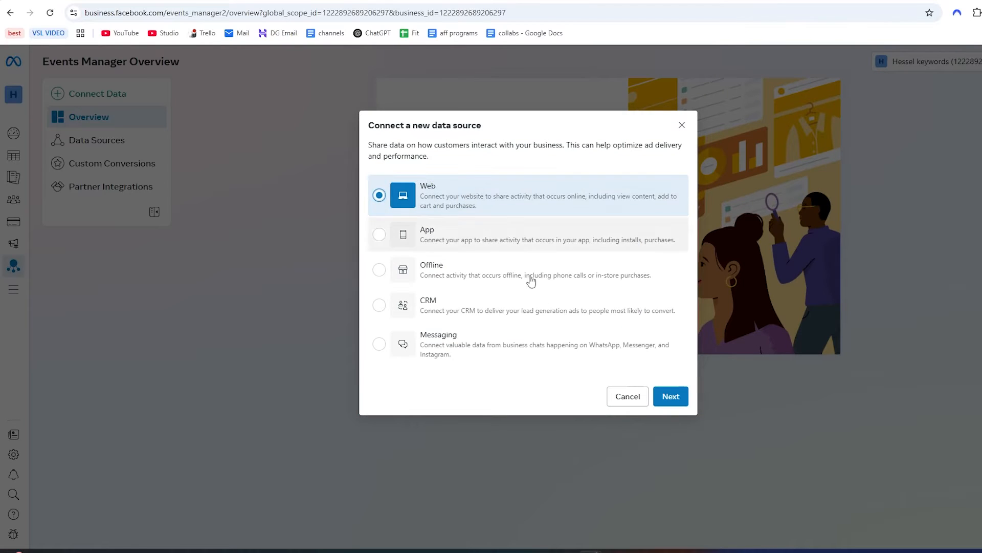
pyautogui.click(670, 396)
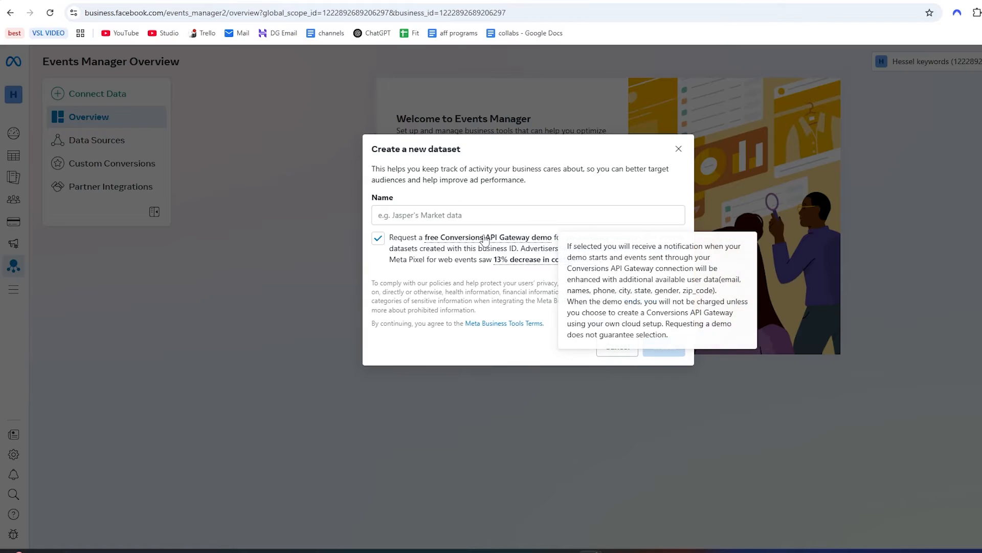
pyautogui.click(423, 214)
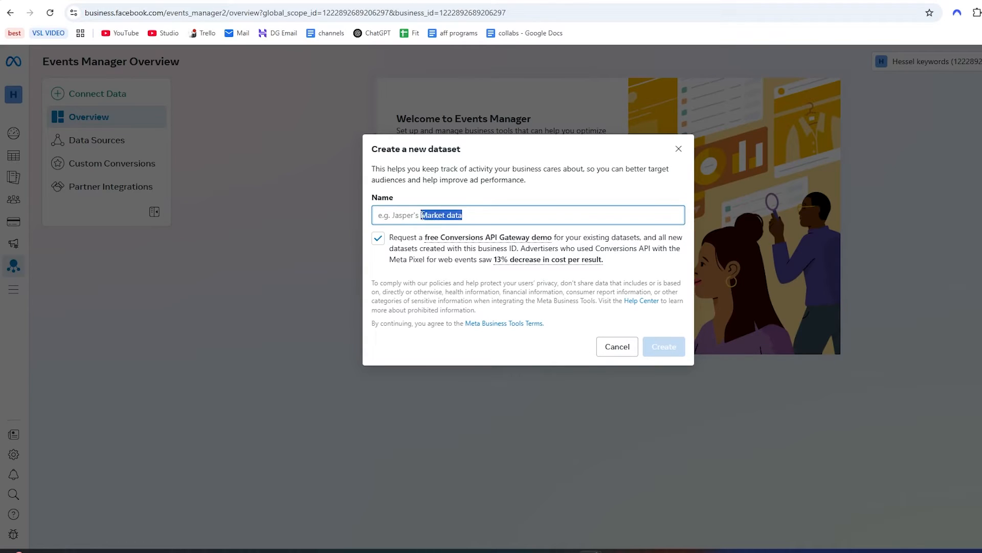
pyautogui.write('Test Data Set')
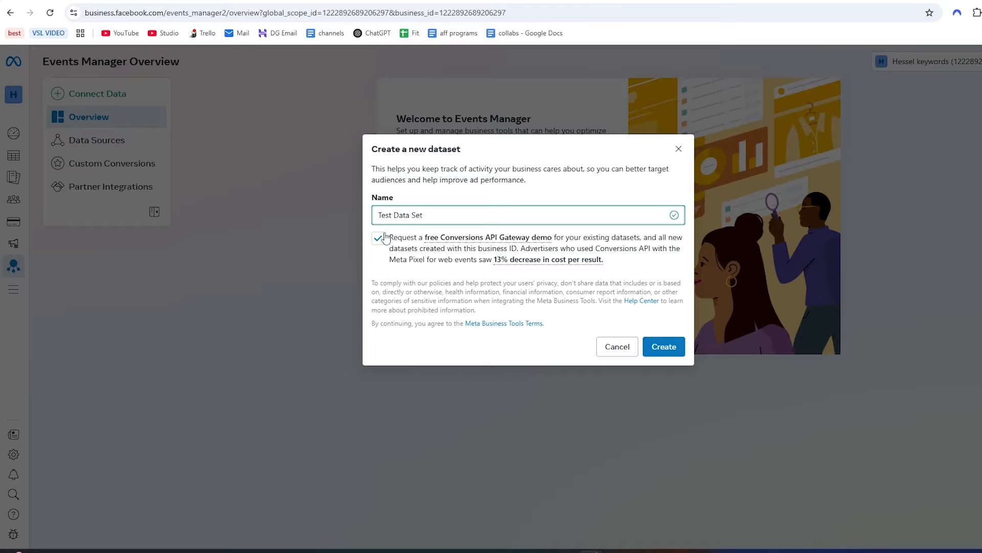
pyautogui.click(657, 345)
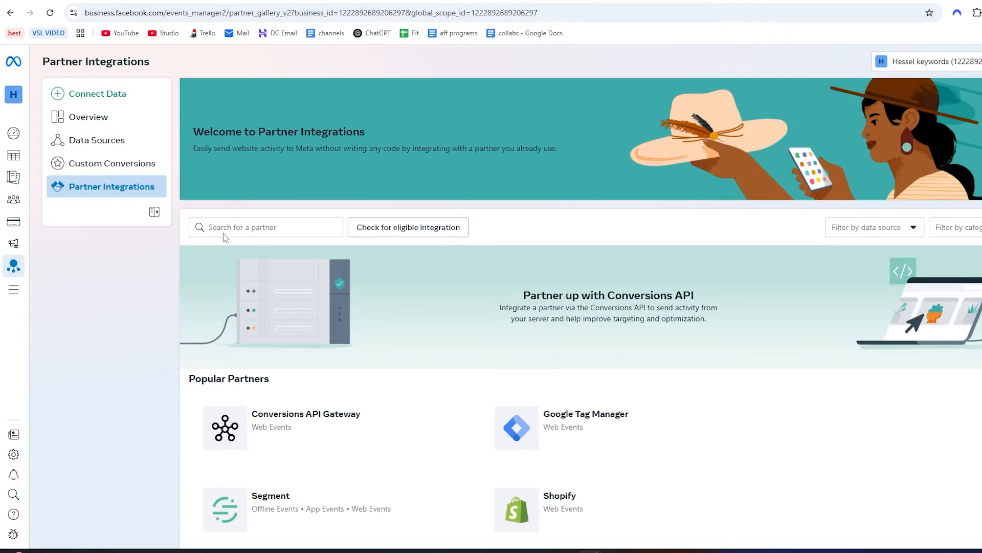
# - Look through the partner integrations gallery for the popular partners, ecommerce, website and data connection platforms on offer
pyautogui.scroll(-3, 223, 232)
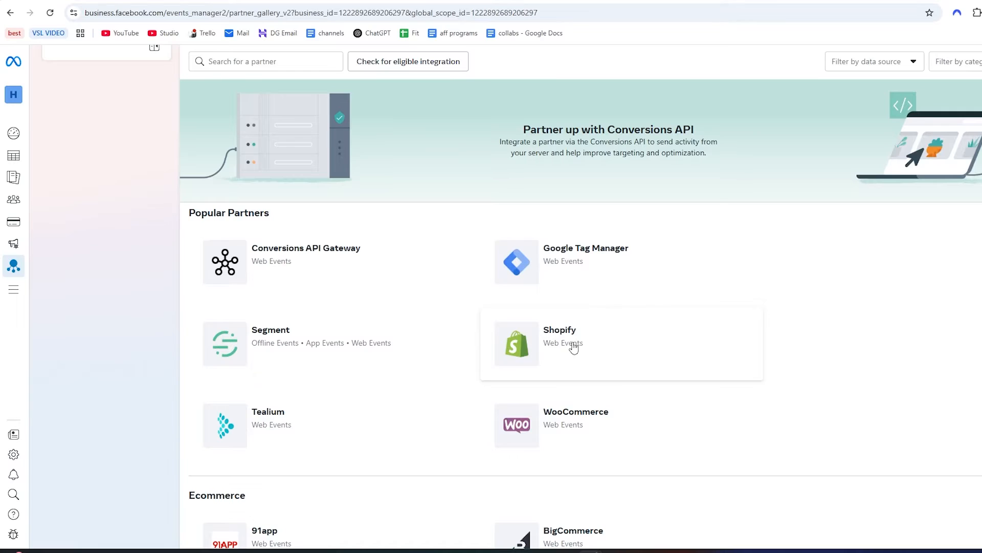
pyautogui.scroll(3, 279, 368)
pyautogui.scroll(-4, 334, 237)
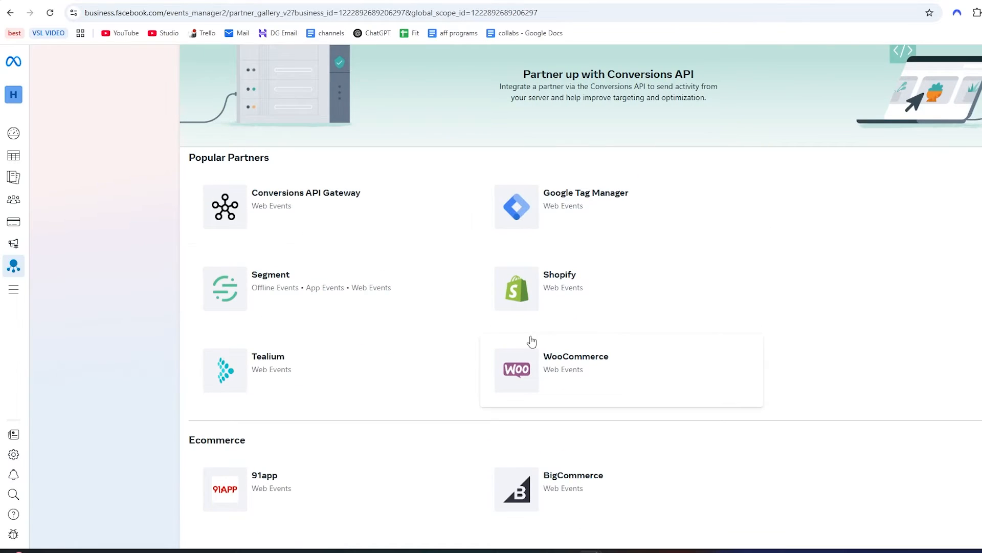
pyautogui.scroll(3, 538, 341)
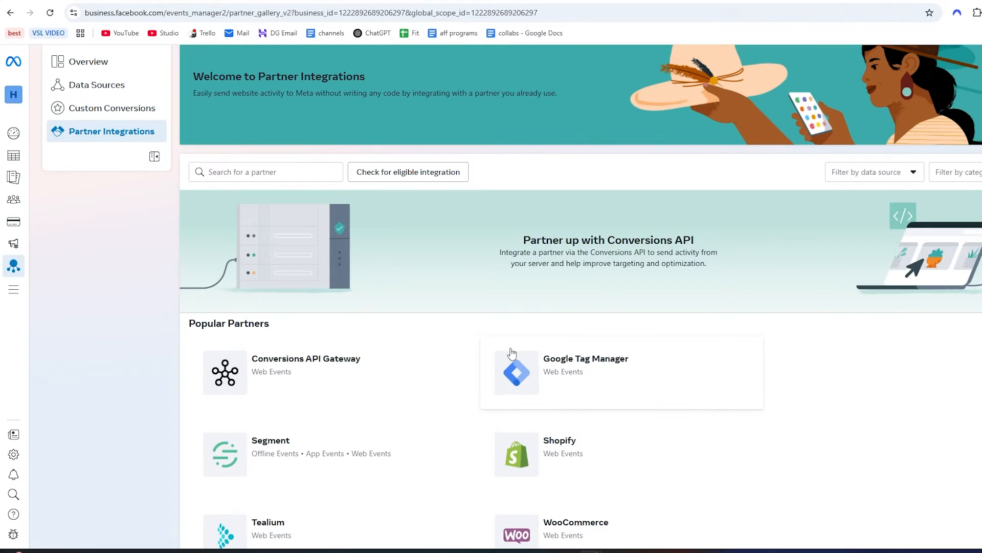
pyautogui.scroll(-2, 512, 353)
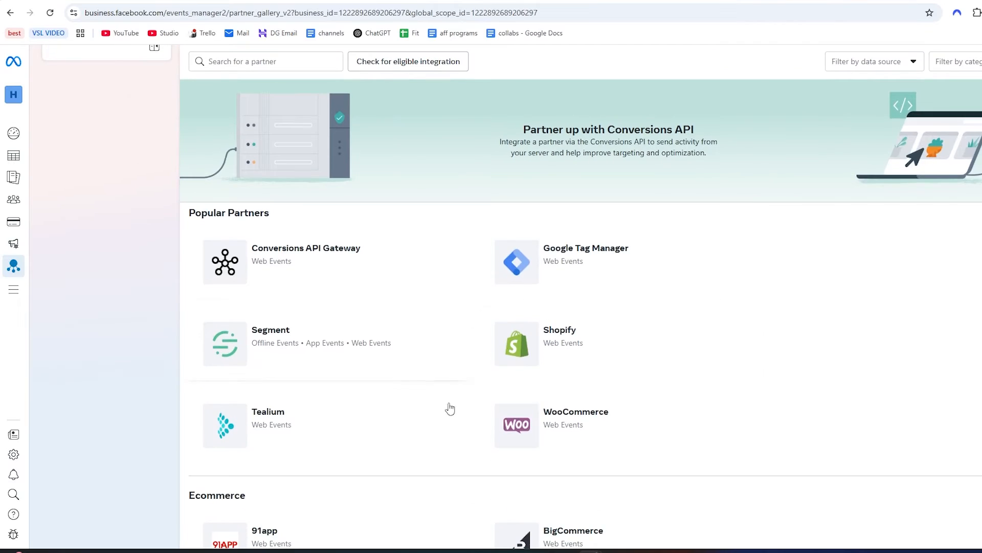
pyautogui.scroll(-12, 598, 314)
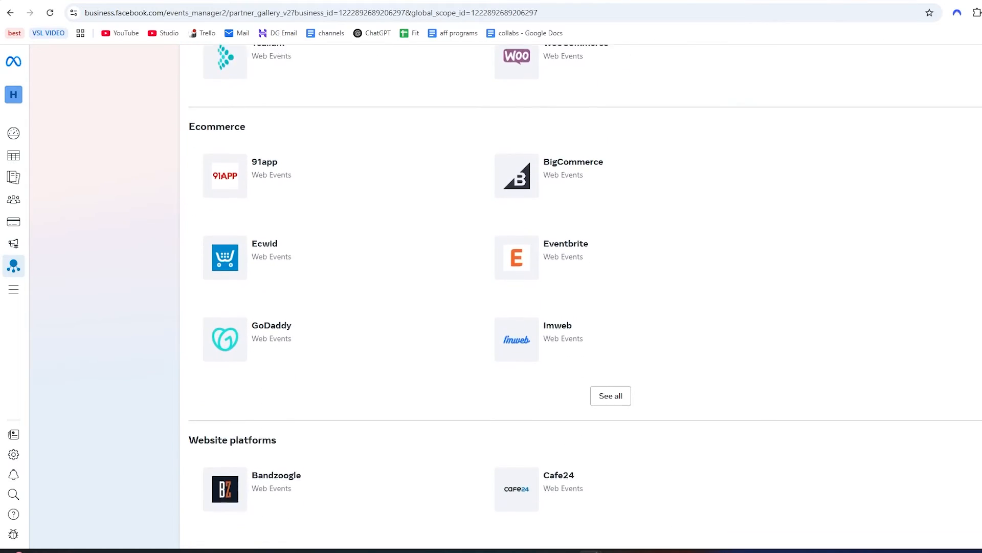
pyautogui.scroll(-10, 272, 254)
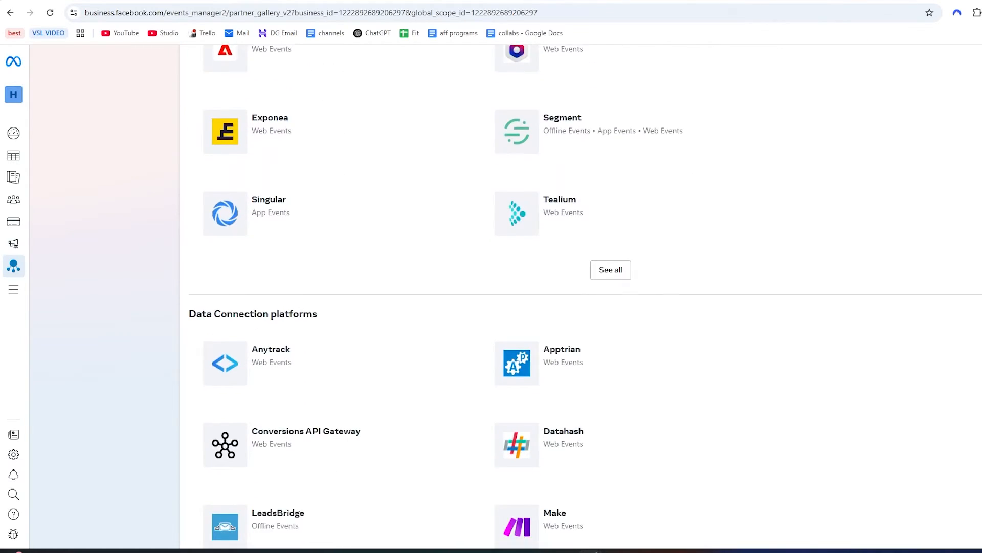
pyautogui.scroll(20, 465, 345)
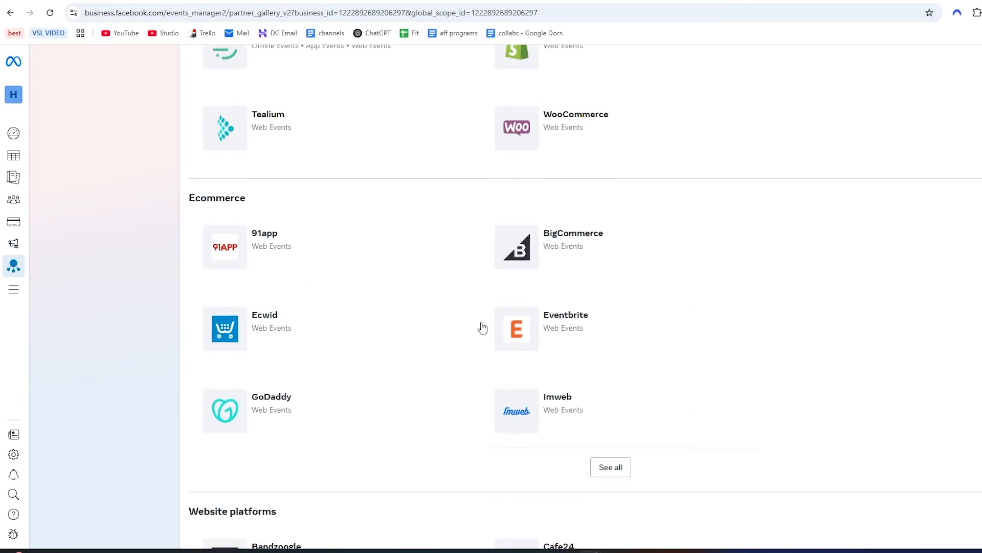
pyautogui.scroll(2, 373, 287)
pyautogui.scroll(-4, 281, 305)
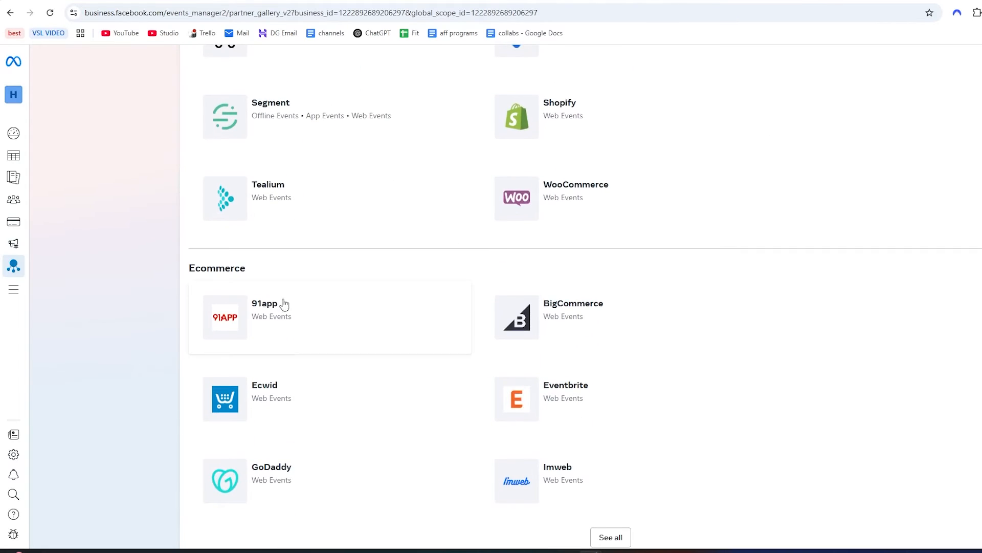
pyautogui.scroll(2, 538, 340)
pyautogui.scroll(1, 537, 339)
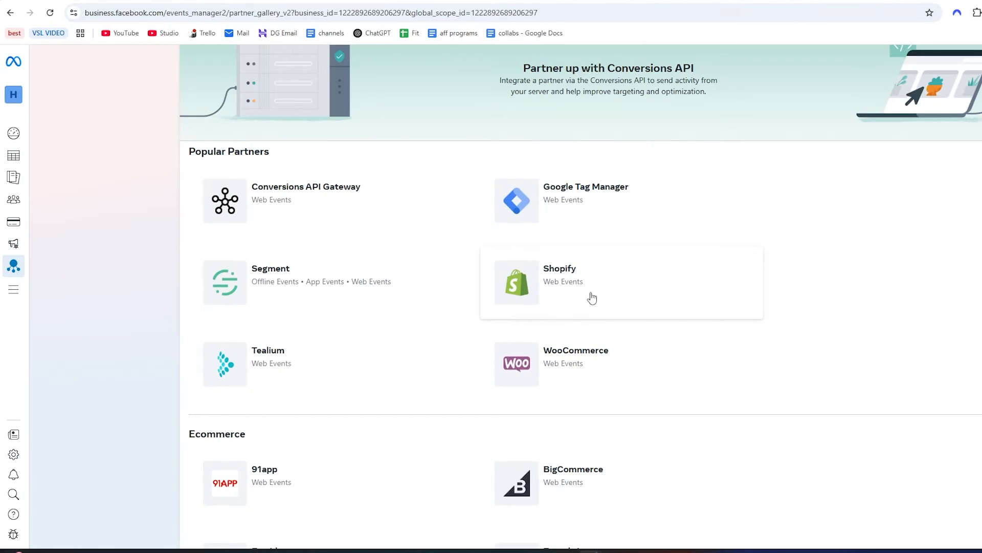
# - Start the Shopify partner integration's account connection with the Test Data Set dataset and continue to Shopify
pyautogui.click(548, 278)
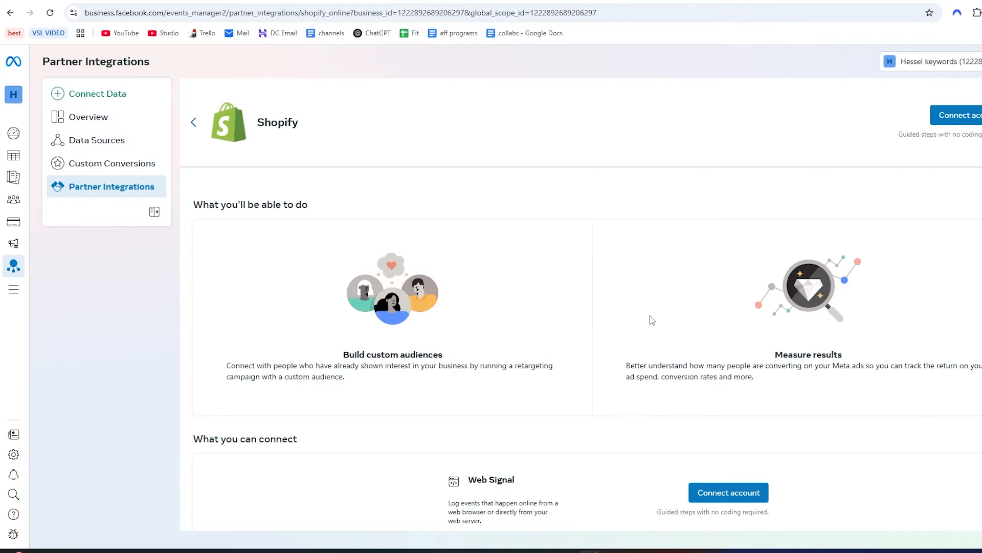
pyautogui.click(723, 494)
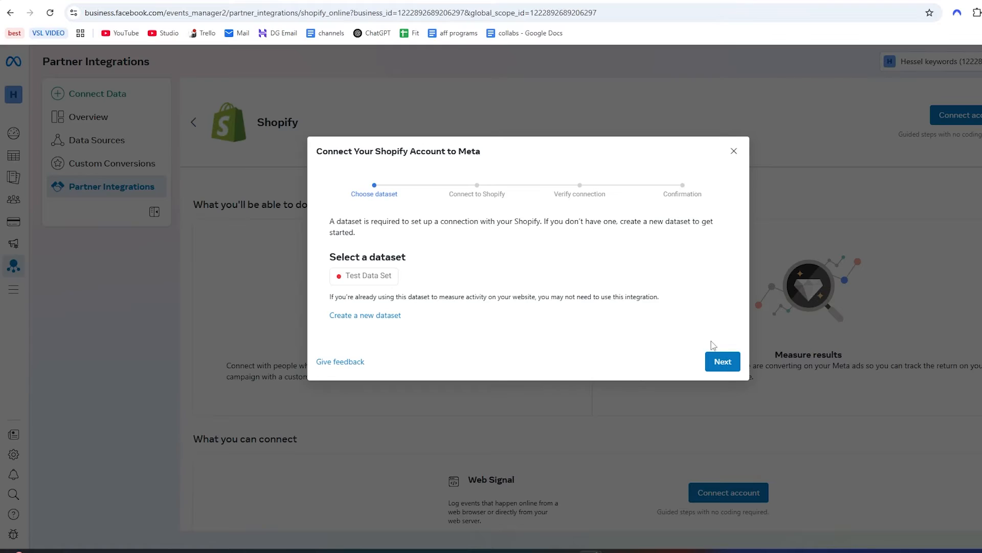
pyautogui.click(722, 363)
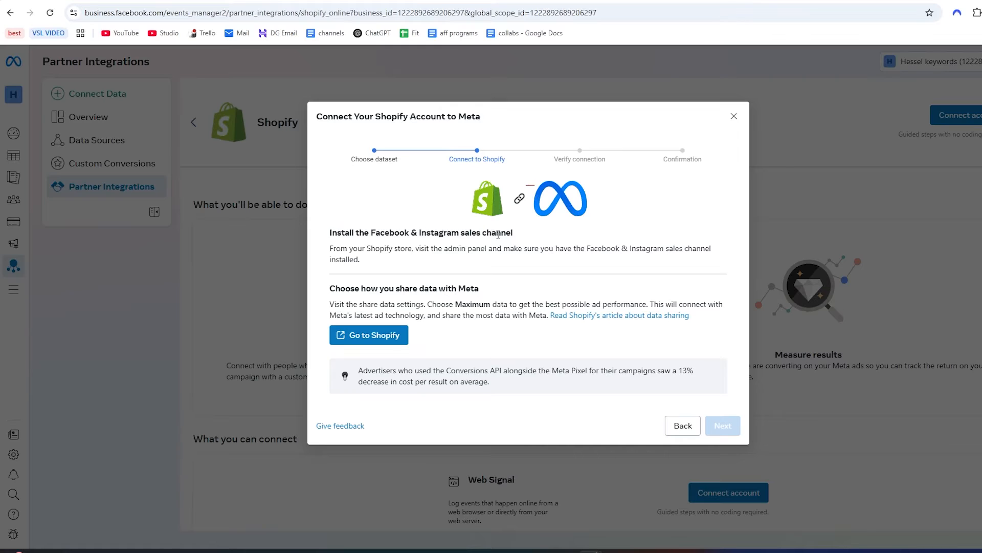
pyautogui.click(366, 337)
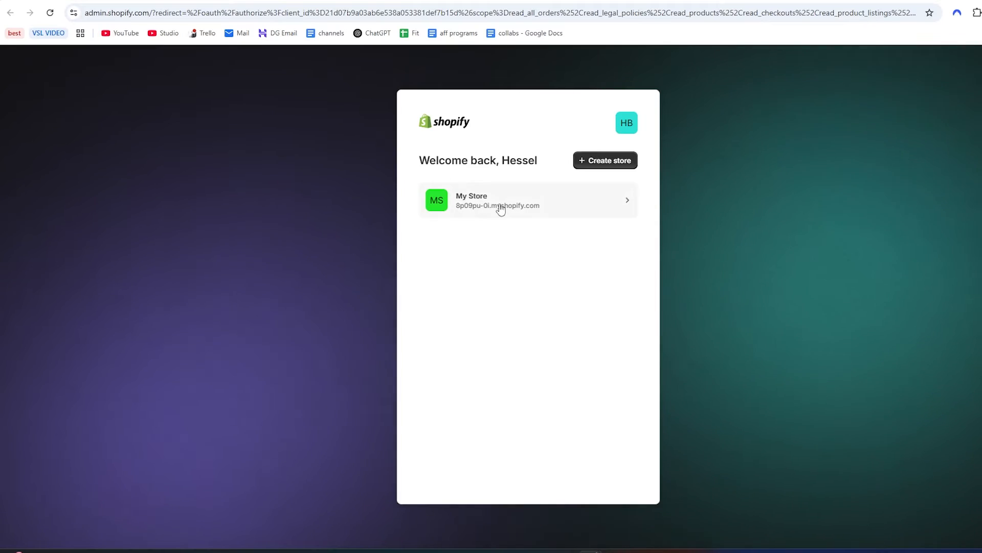
# - Install the Facebook & Instagram app in the Shopify store "My Store" and accept the Facebook cookies notice
pyautogui.click(505, 199)
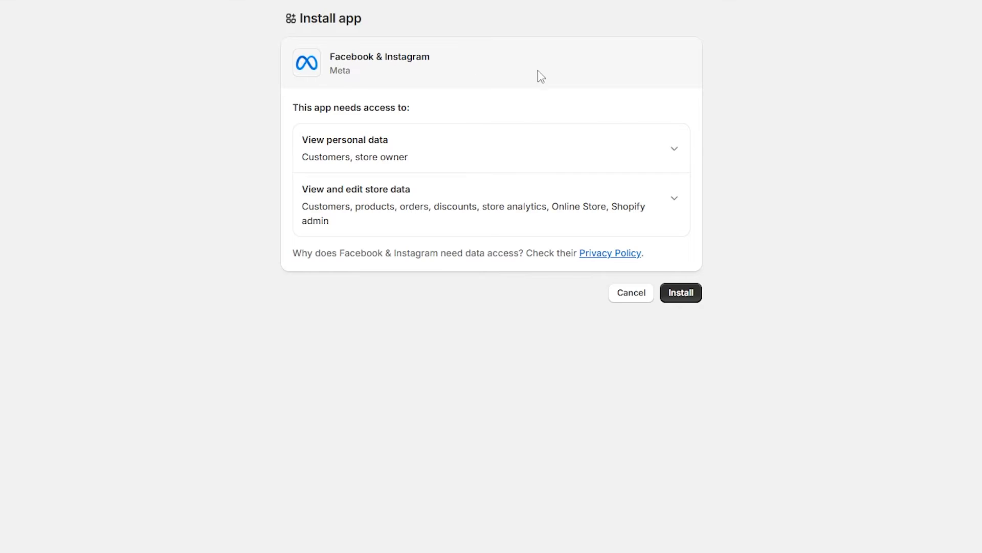
pyautogui.click(671, 299)
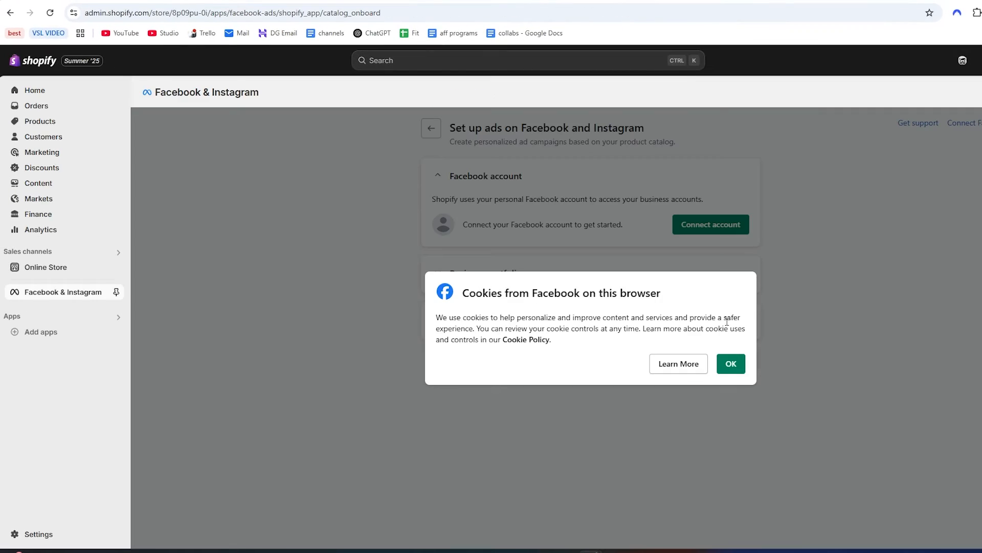
pyautogui.click(731, 365)
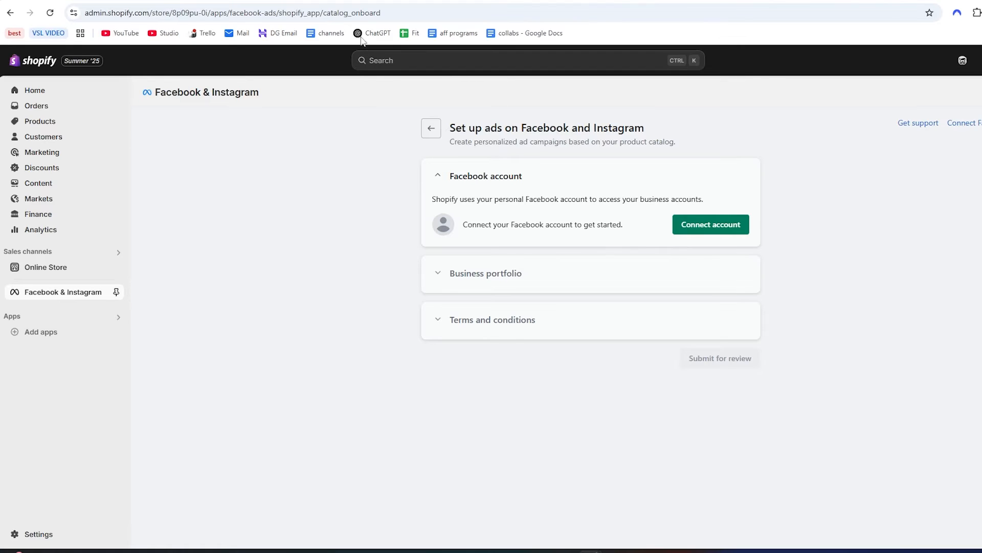
# - Connect the personal Facebook account to the Facebook & Instagram ads setup and confirm it for the shop
pyautogui.click(717, 227)
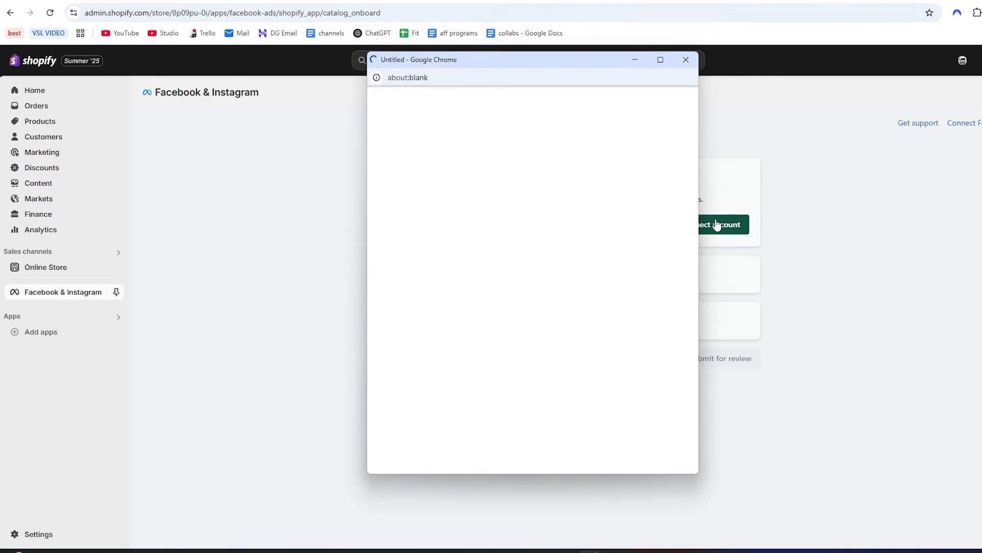
pyautogui.click(503, 426)
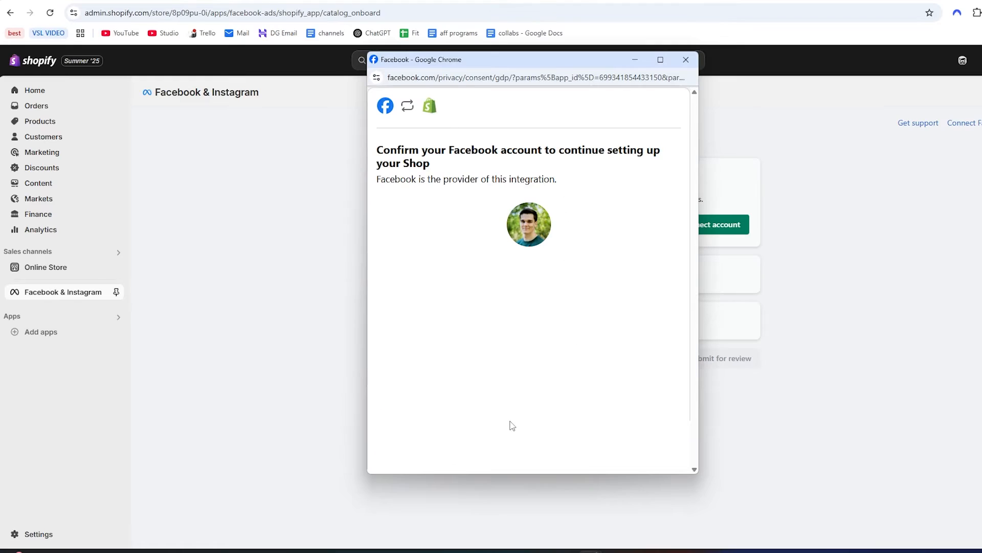
pyautogui.click(530, 418)
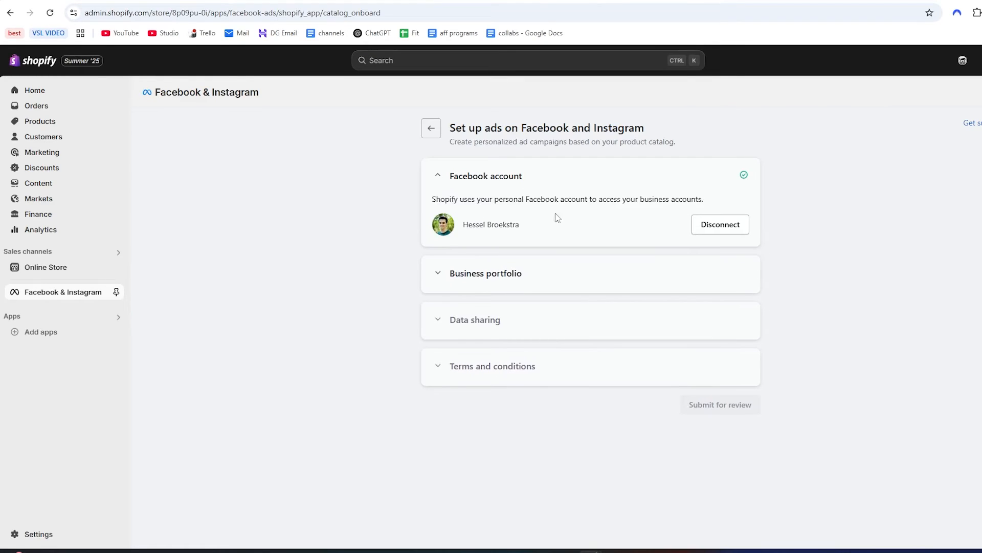
# - Expand the Business portfolio section and connect the "keywords" business portfolio
pyautogui.click(448, 276)
pyautogui.scroll(-3, 476, 325)
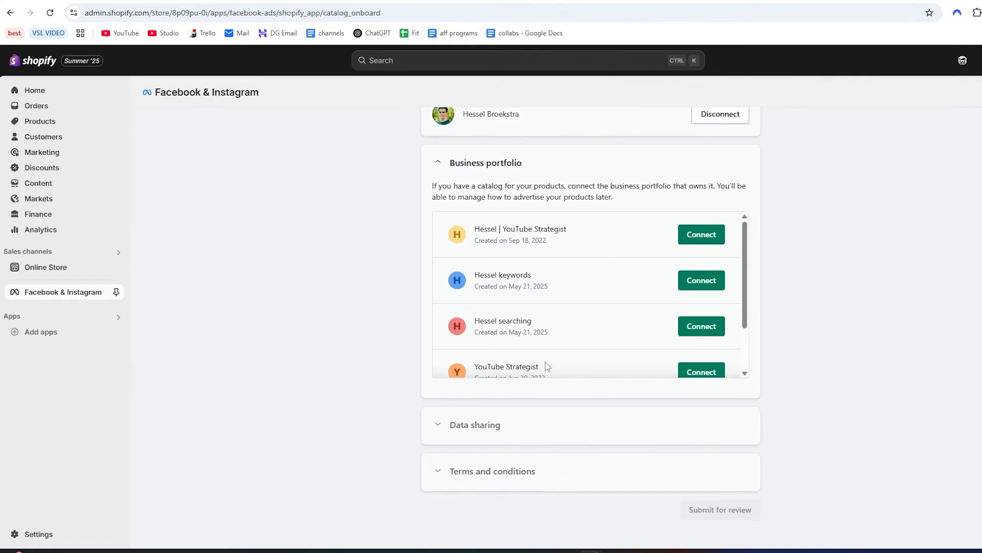
pyautogui.scroll(2, 415, 302)
pyautogui.scroll(-2, 404, 327)
pyautogui.click(699, 281)
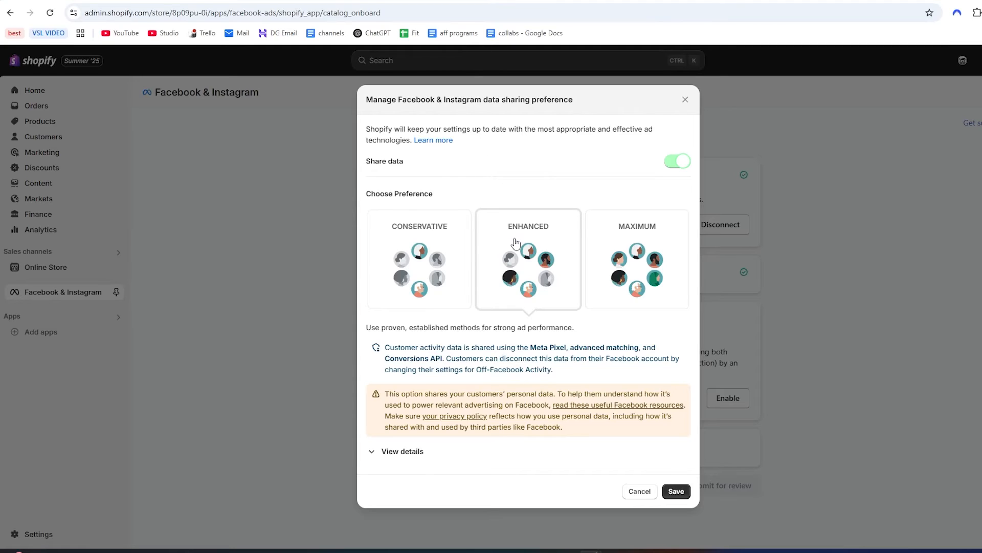
# - Save the Facebook & Instagram data sharing preference as Maximum and connect the Test Data Set dataset for tracking customer behavior
pyautogui.click(414, 227)
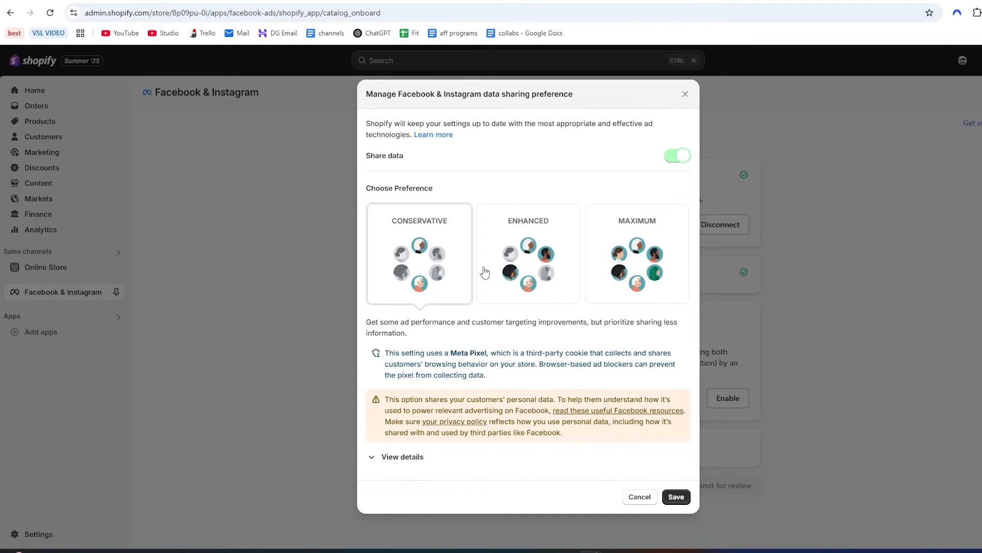
pyautogui.click(521, 228)
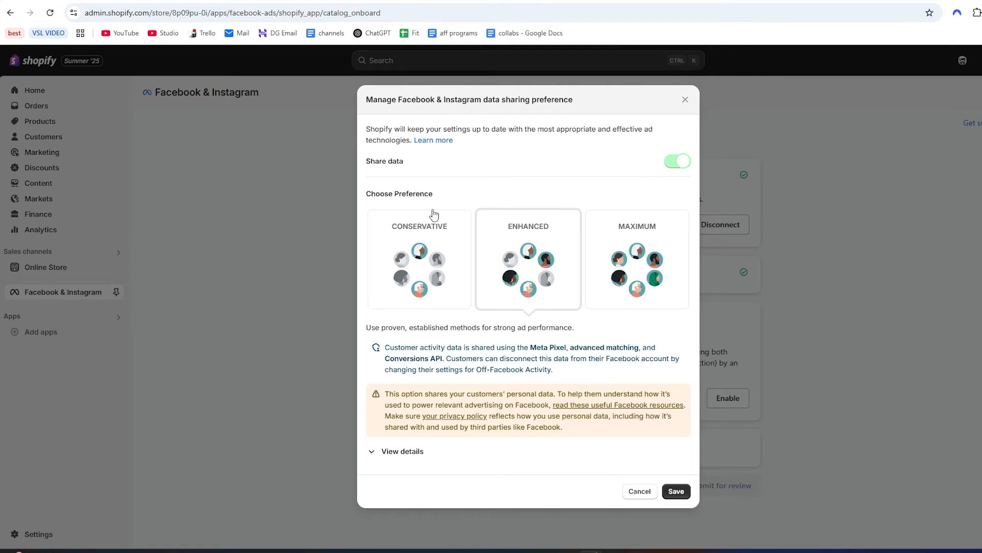
pyautogui.click(623, 221)
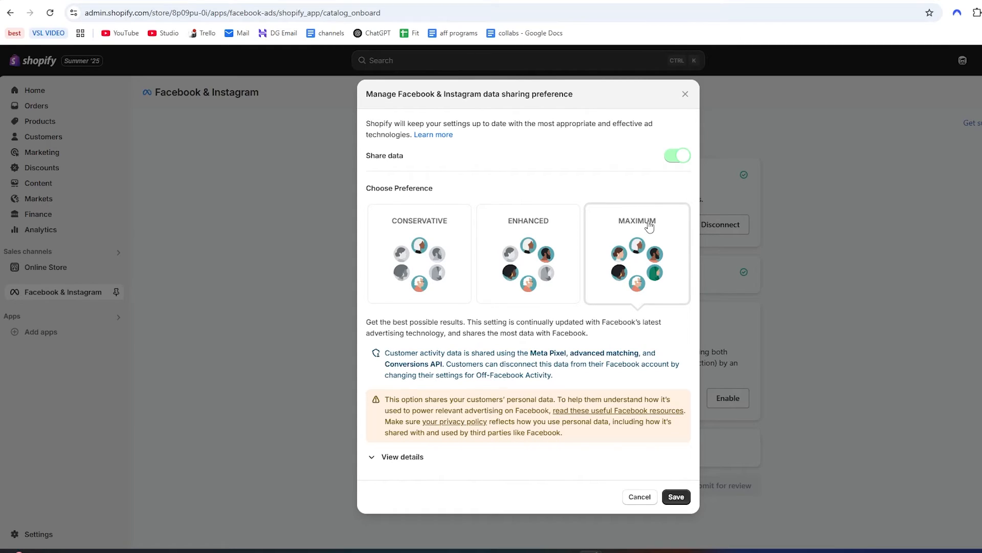
pyautogui.click(686, 496)
pyautogui.scroll(-4, 613, 307)
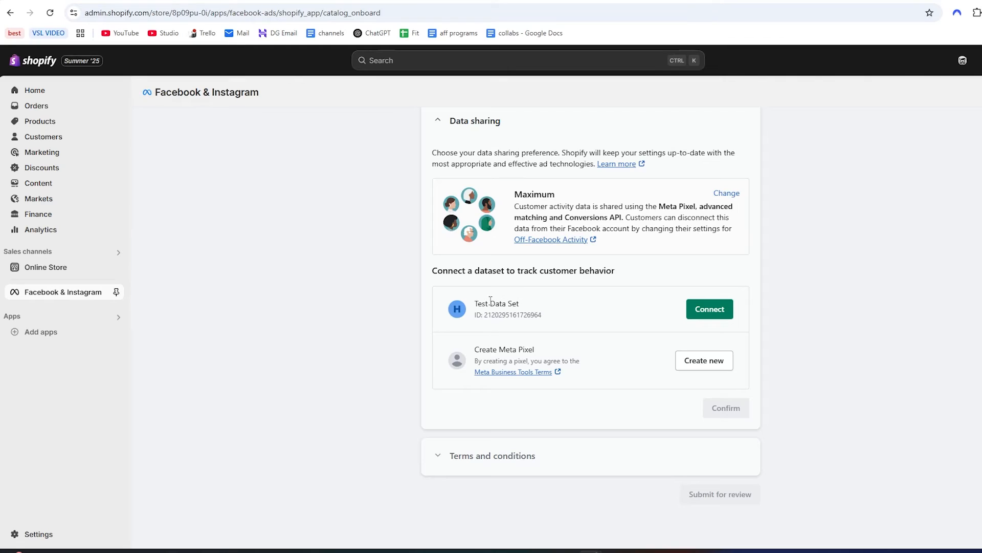
pyautogui.click(704, 309)
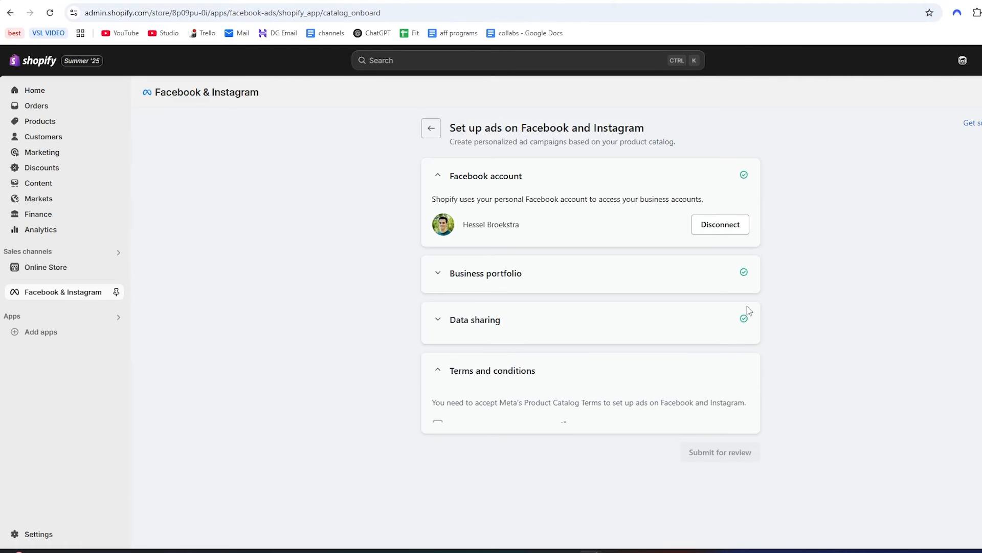
# - Accept Meta's Product Catalog Terms and submit the Facebook and Instagram ads setup for review
pyautogui.click(437, 420)
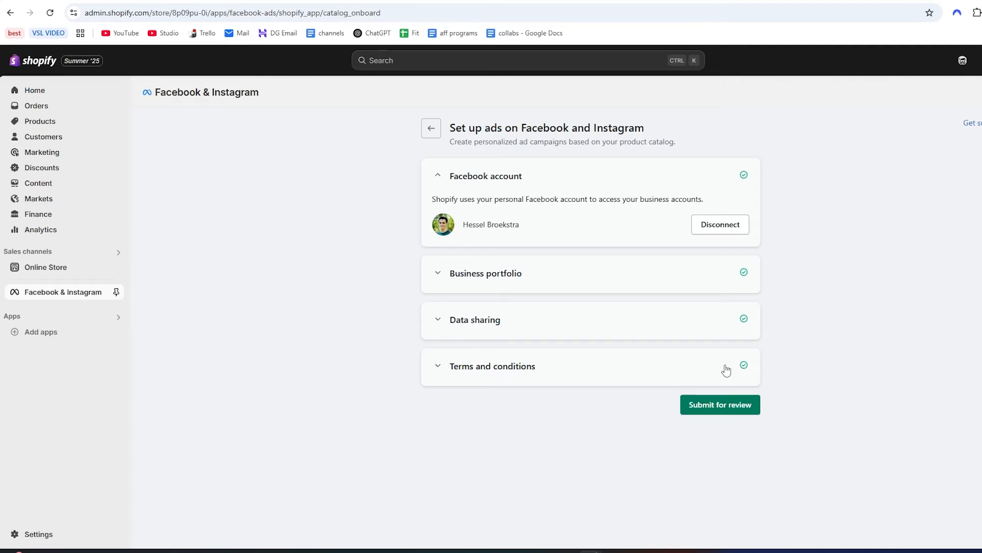
pyautogui.click(711, 412)
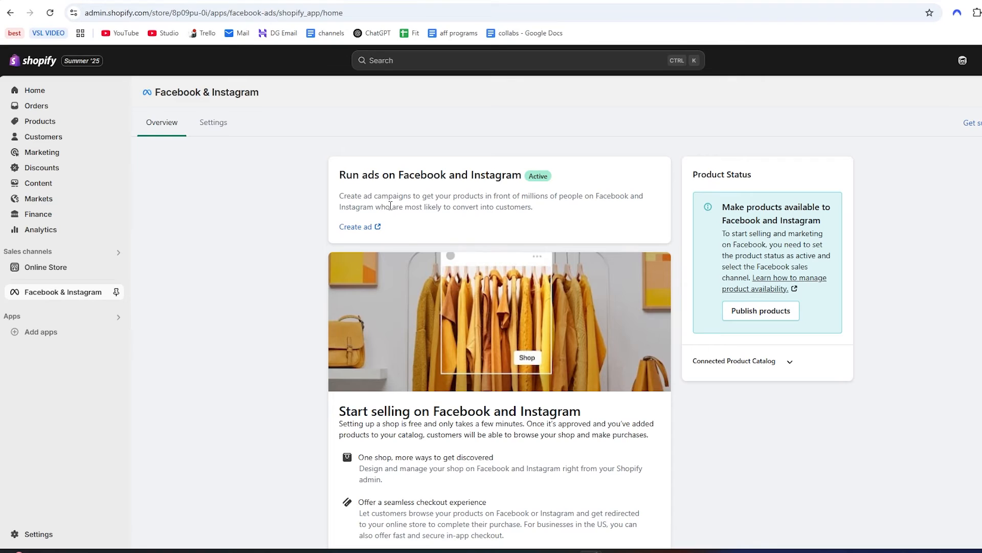
pyautogui.scroll(-1, 296, 334)
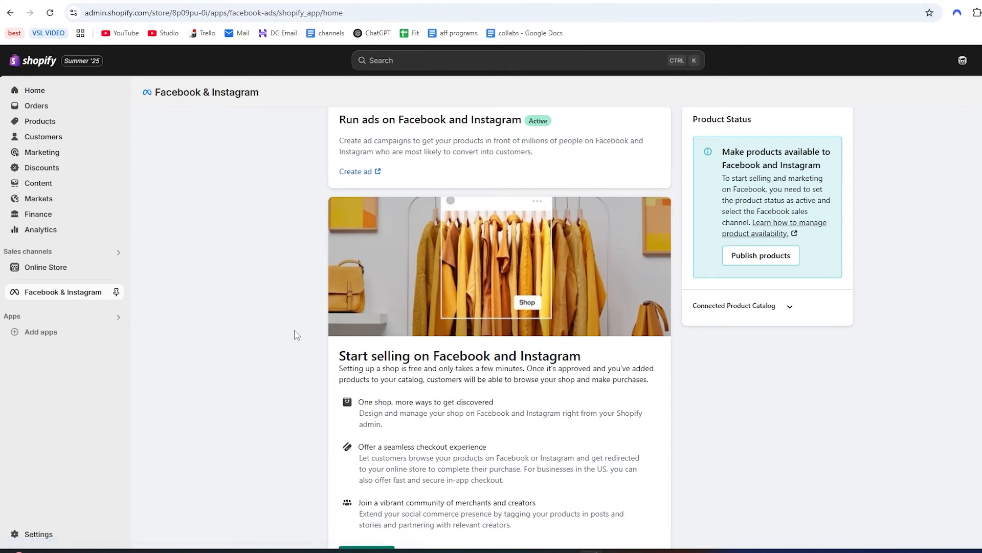
pyautogui.scroll(-2, 563, 363)
pyautogui.scroll(3, 492, 256)
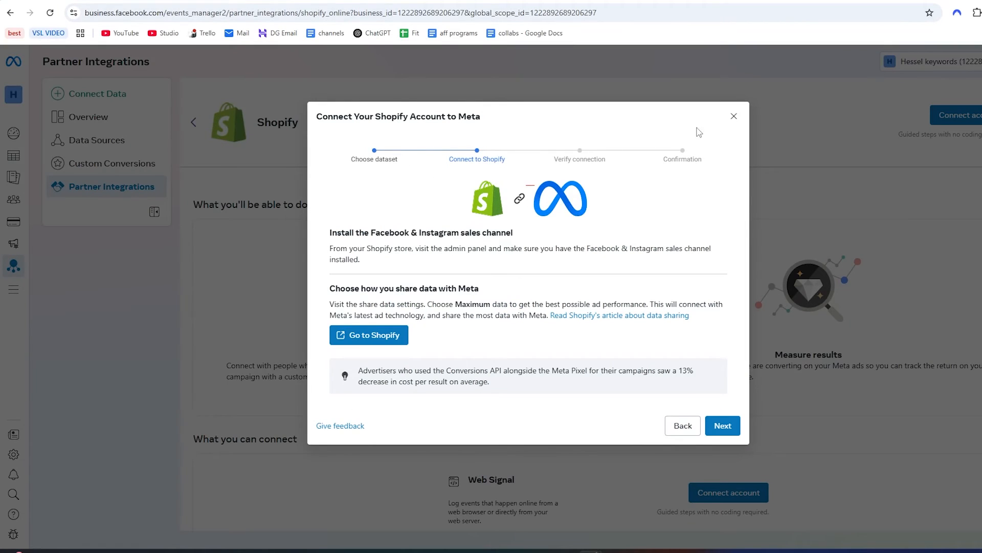
# - Close the Shopify connection wizard in Events Manager and open Test Data Set from the Facebook & Instagram app's data sharing settings in Shopify
pyautogui.click(734, 117)
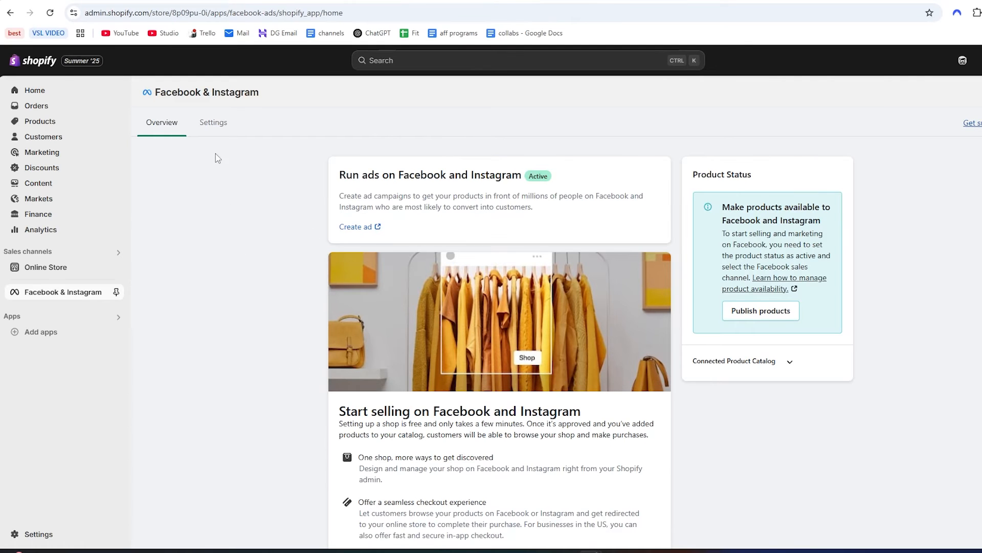
pyautogui.click(210, 127)
pyautogui.scroll(-1, 489, 365)
pyautogui.click(214, 125)
pyautogui.scroll(-2, 421, 353)
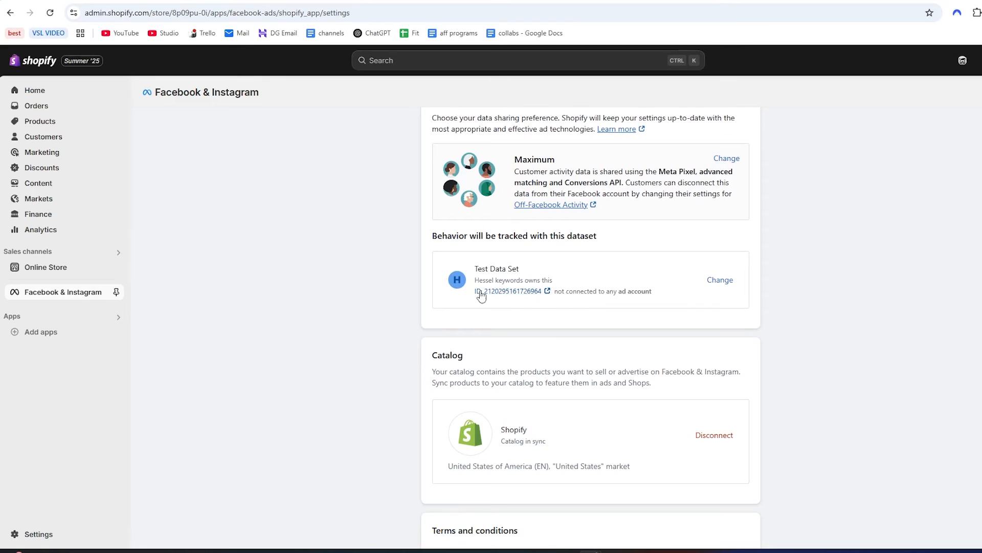
pyautogui.click(506, 290)
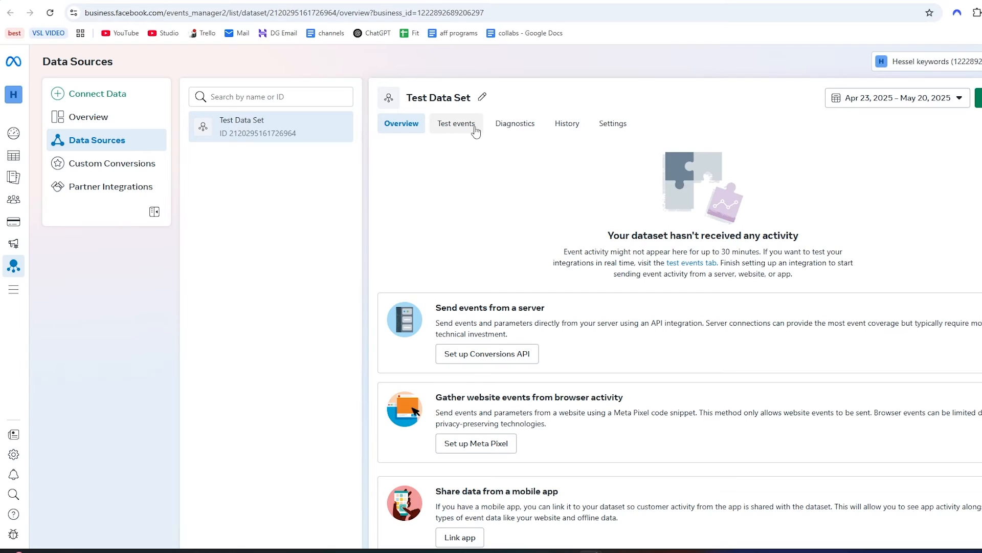
# - Start a website event test for Test Data Set using the storefront's URL, 8p09pu-0i.myshopify.com
pyautogui.click(455, 132)
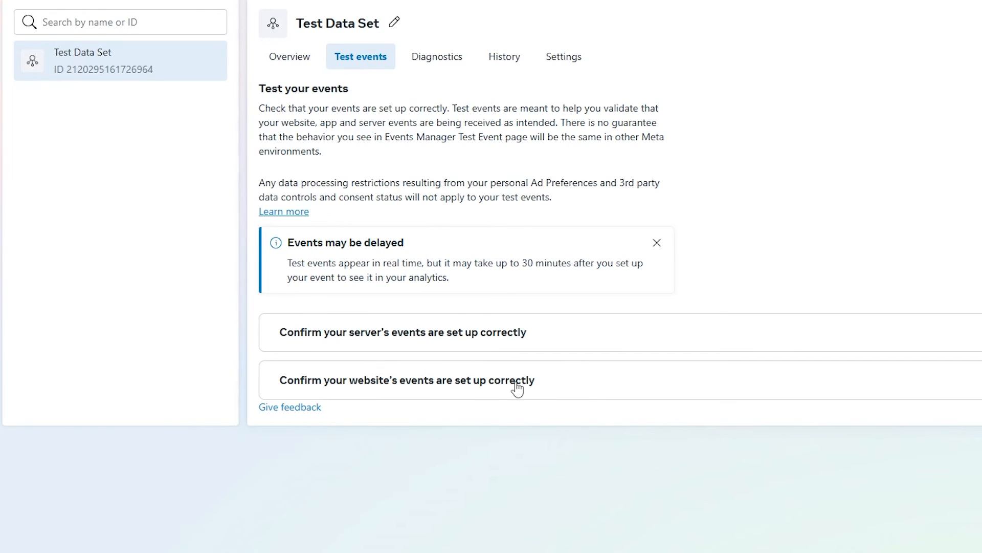
pyautogui.click(592, 387)
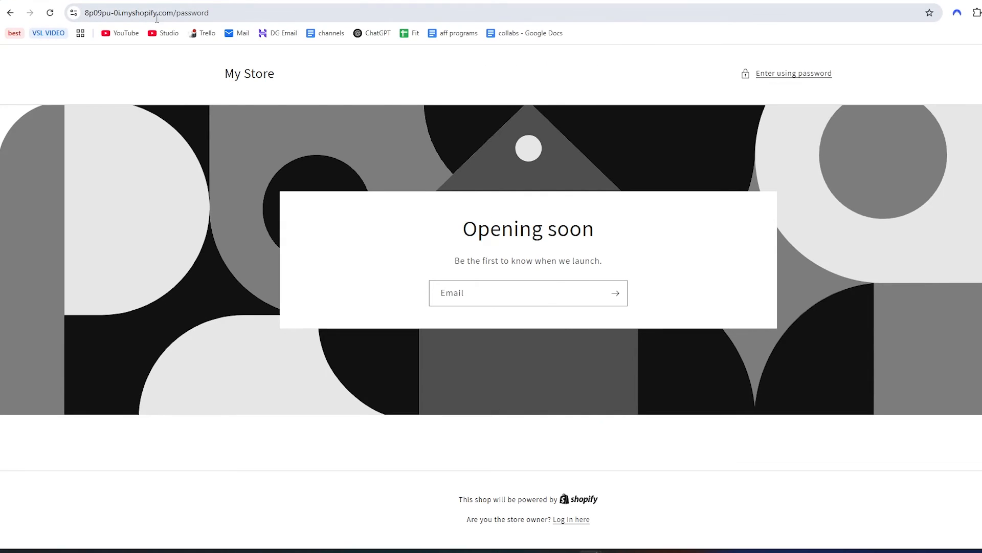
pyautogui.moveTo(179, 14); pyautogui.dragTo(79, 18)
pyautogui.hotkey('ctrl', 'c')
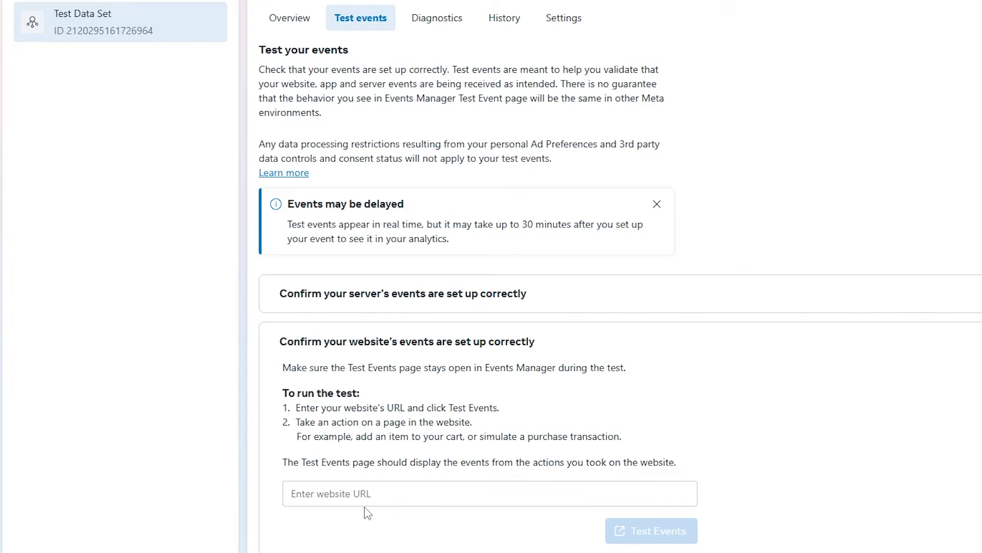
pyautogui.click(364, 504)
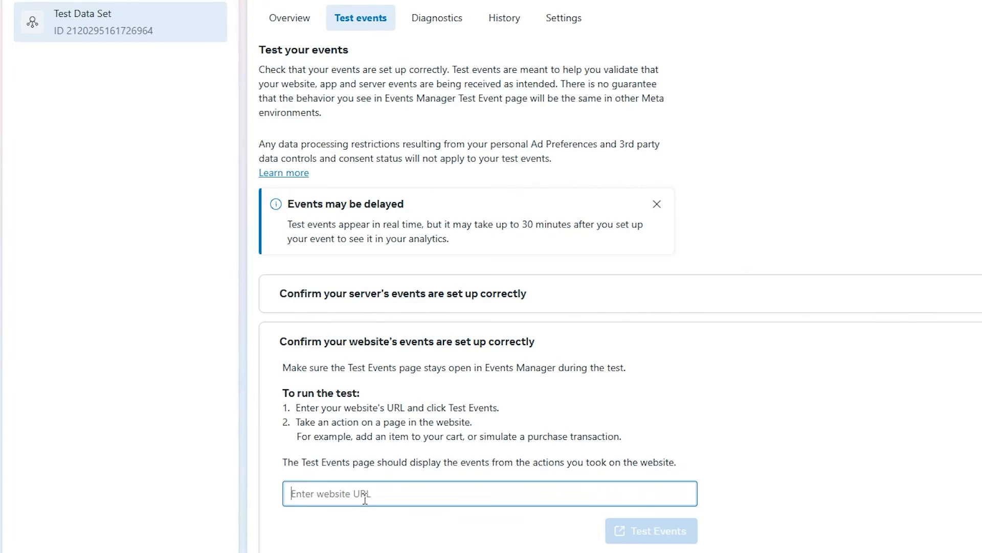
pyautogui.hotkey('ctrl', 'v')
pyautogui.click(728, 500)
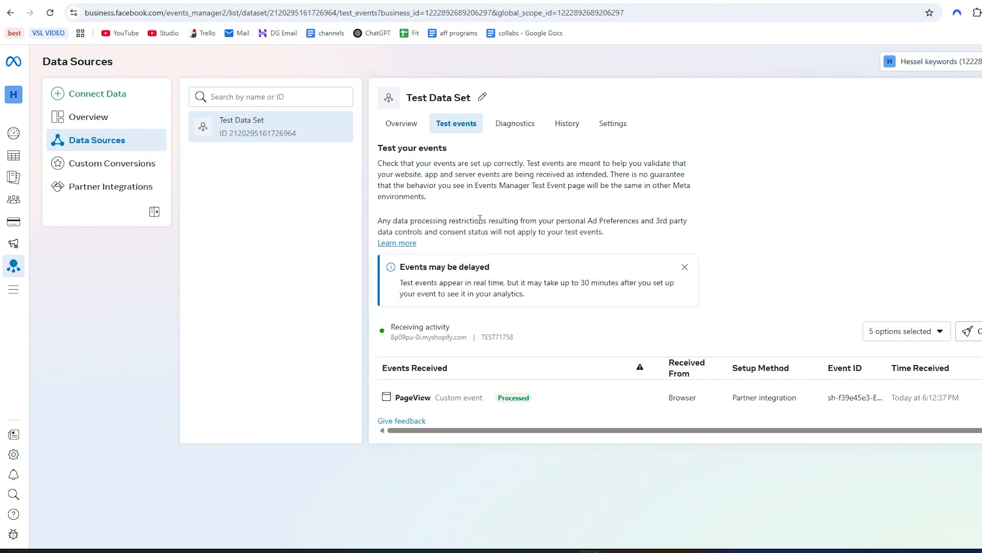
# - Go to the business settings and select Test Data Set among the portfolio's datasets
pyautogui.click(17, 290)
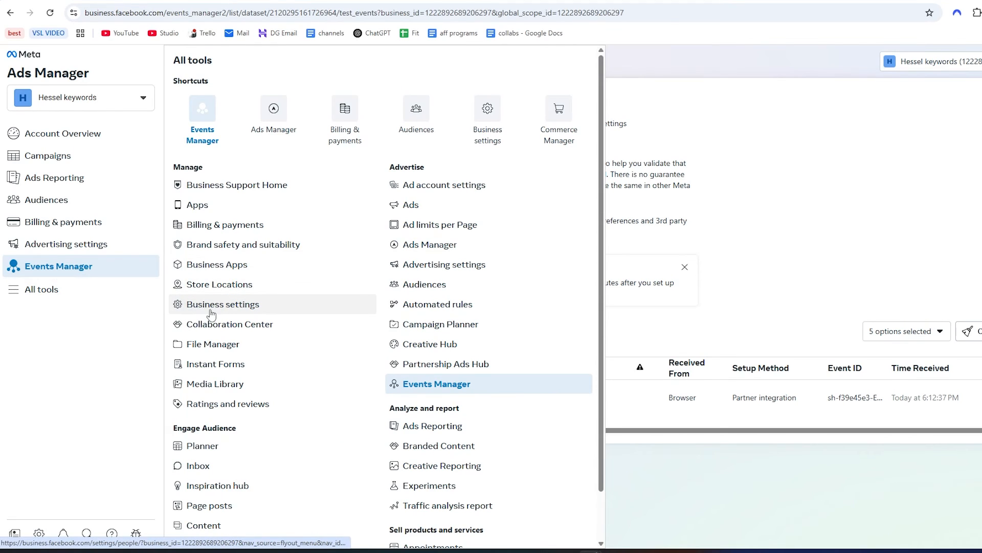
pyautogui.click(246, 310)
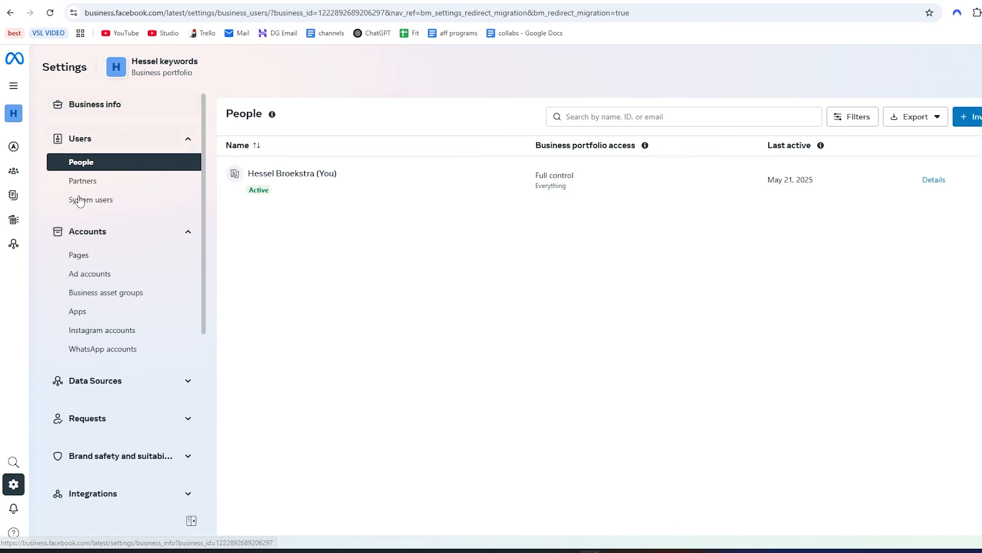
pyautogui.click(117, 384)
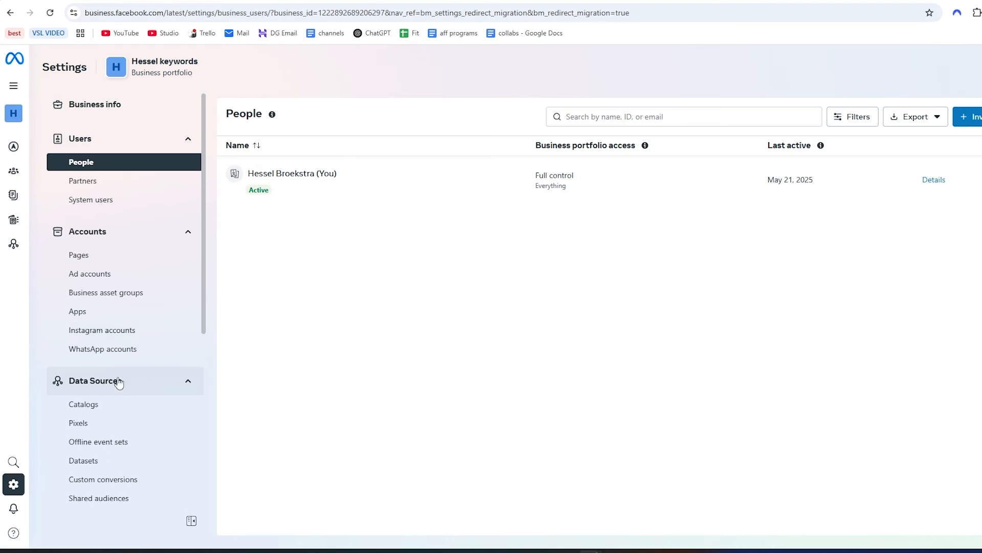
pyautogui.click(87, 460)
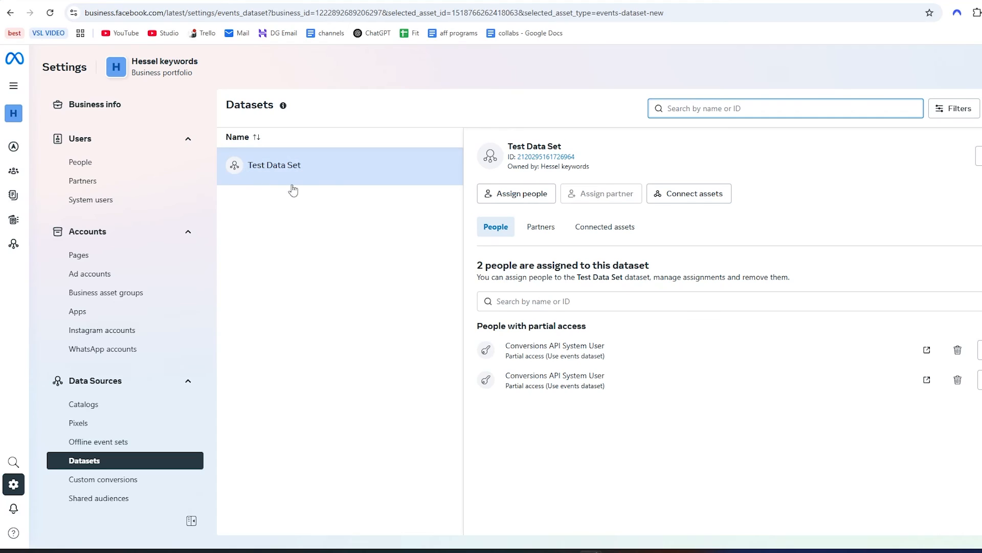
pyautogui.click(311, 175)
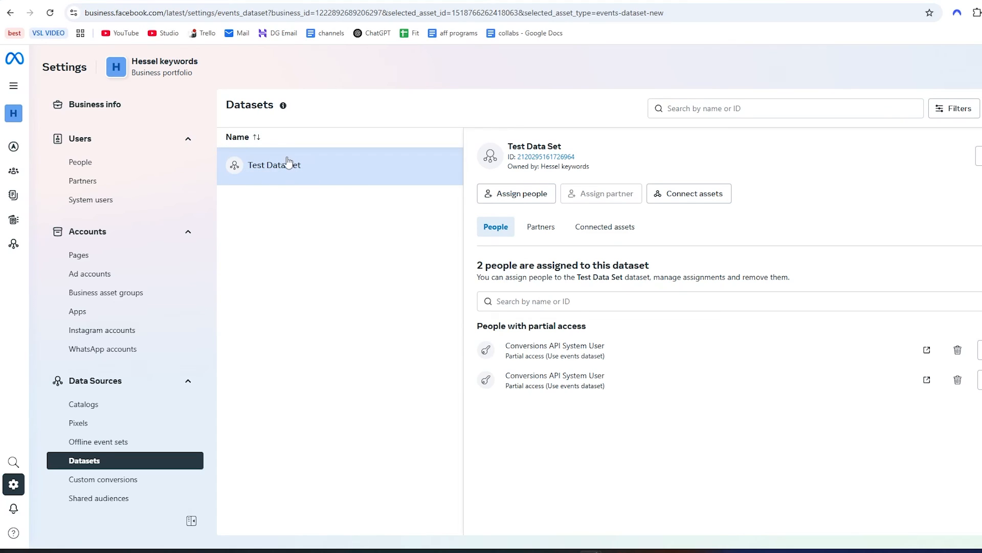
# - Connect the ad account "ad account 1" to Test Data Set as a business asset
pyautogui.click(682, 200)
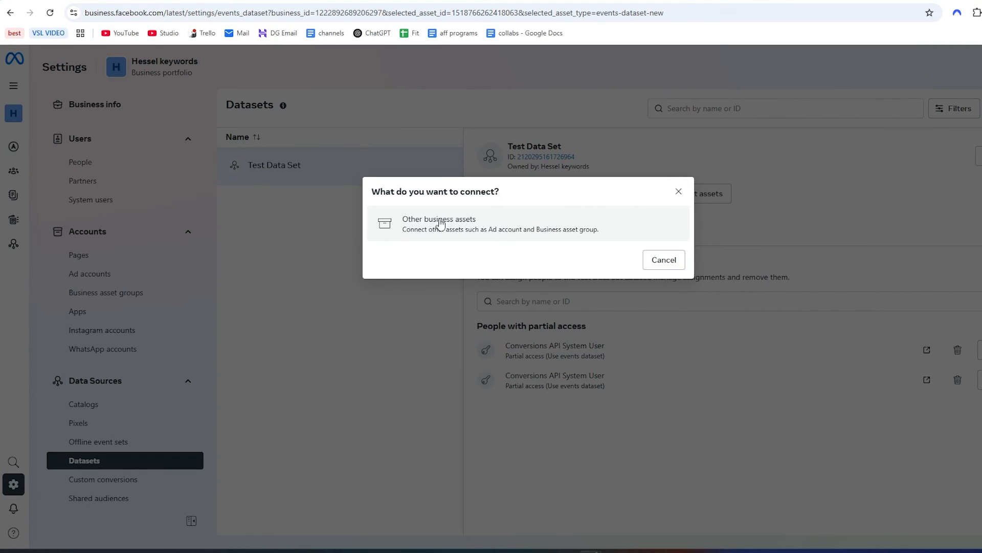
pyautogui.click(439, 226)
pyautogui.click(460, 200)
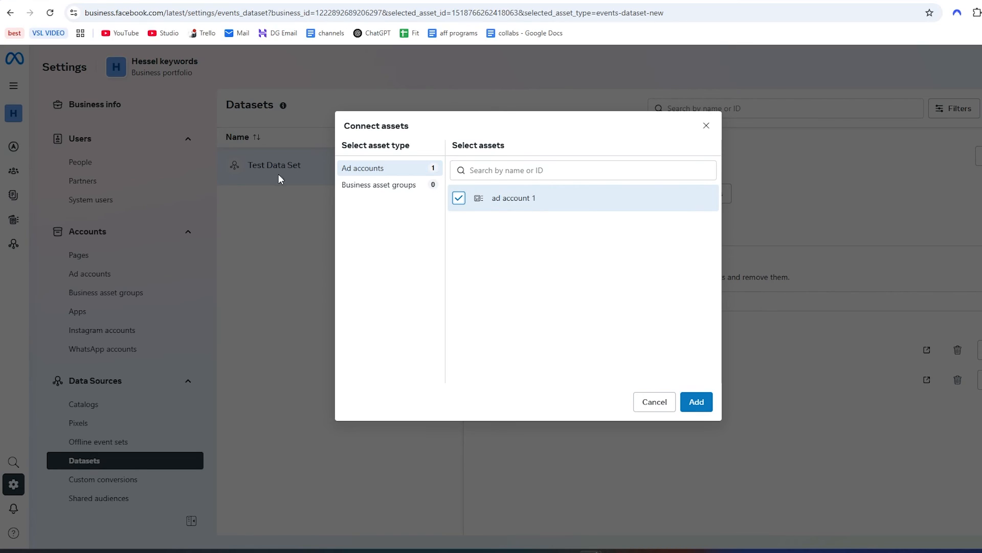
pyautogui.click(687, 405)
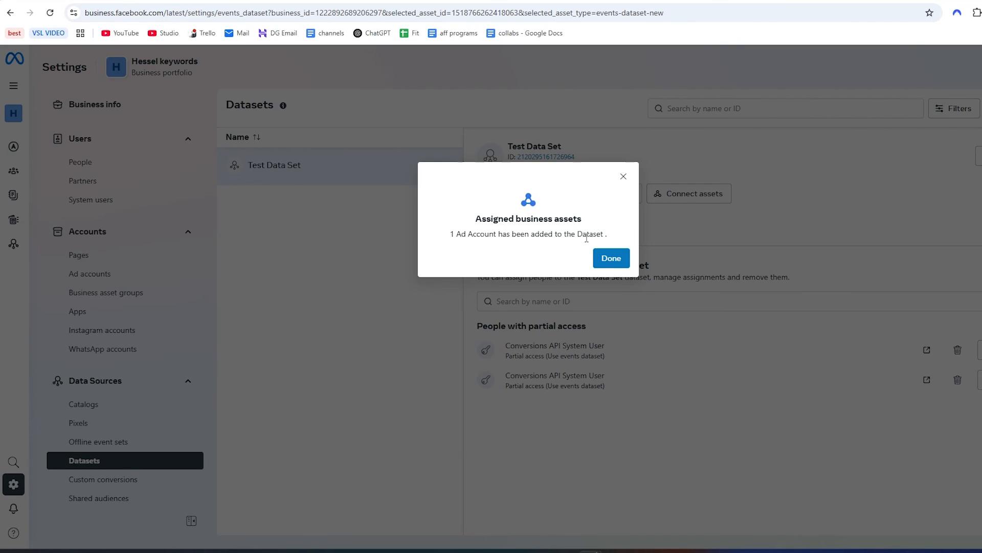
pyautogui.click(610, 258)
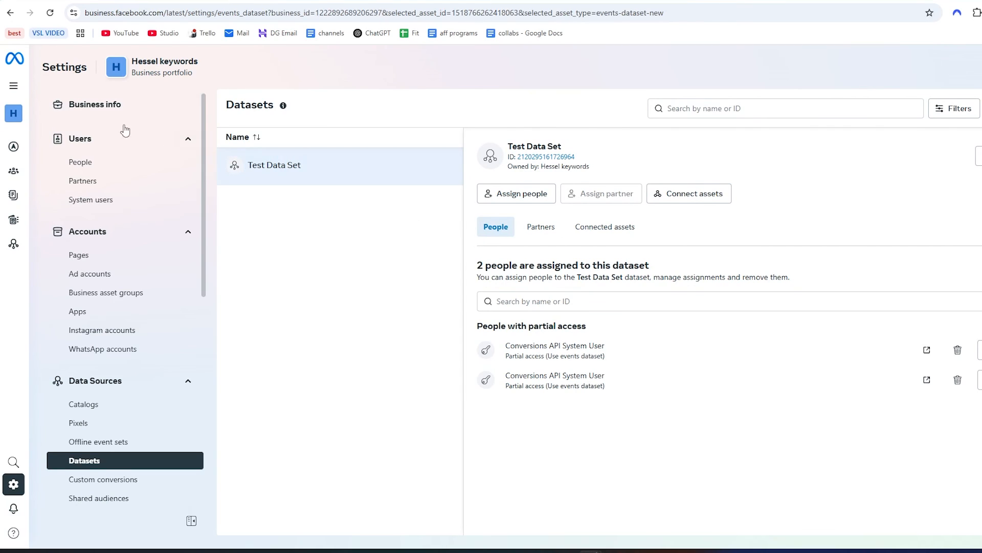
pyautogui.moveTo(27, 116)
pyautogui.click(46, 143)
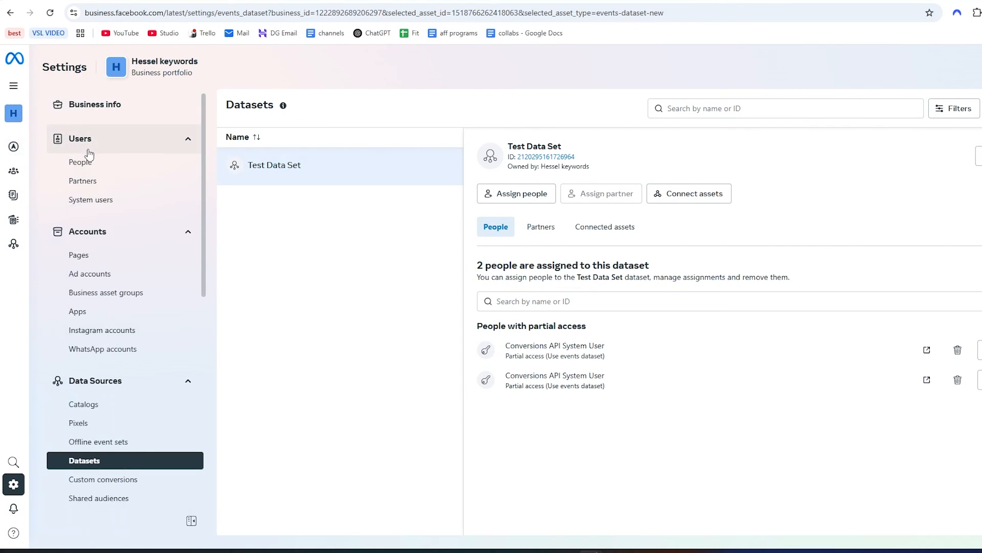